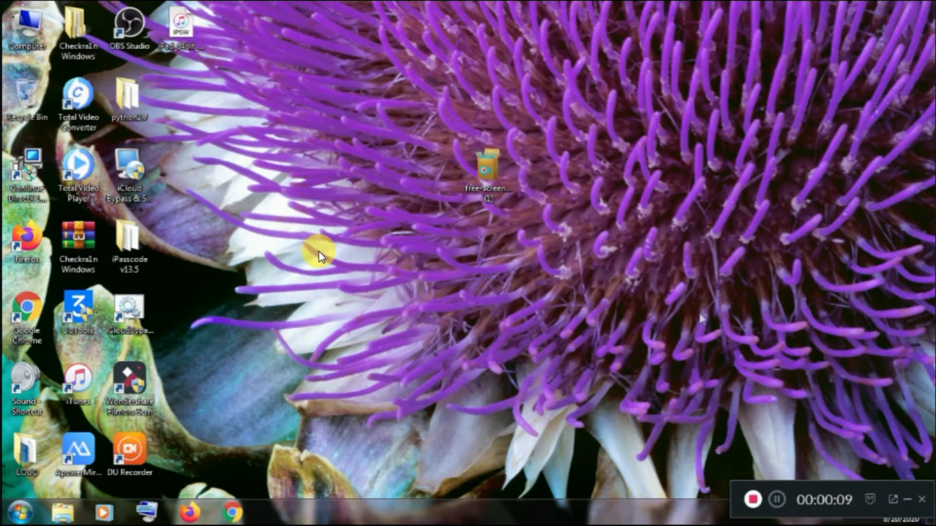
- Move the free-screen-recorder (1) installer icon across the desktop and refresh the desktop
left_click_drag(492, 197, 413, 195)
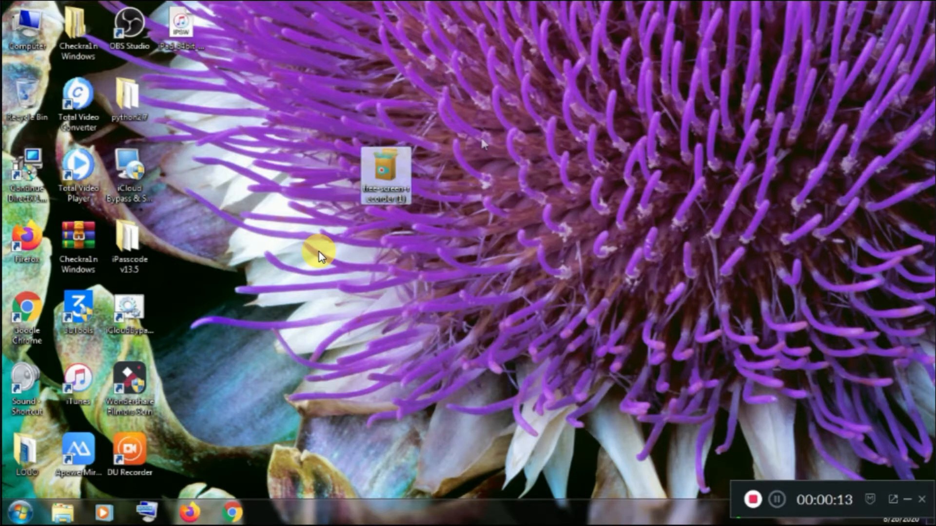
right_click(506, 161)
left_click(510, 187)
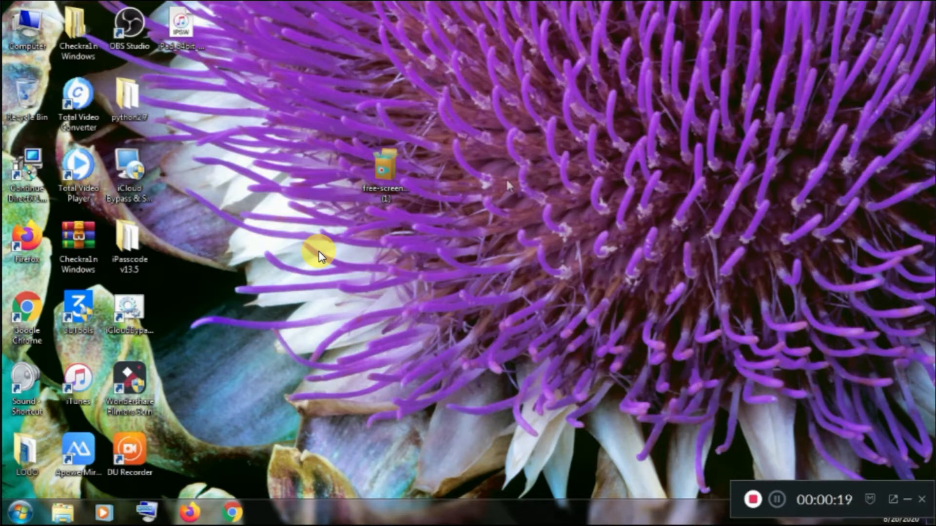
left_click(390, 201)
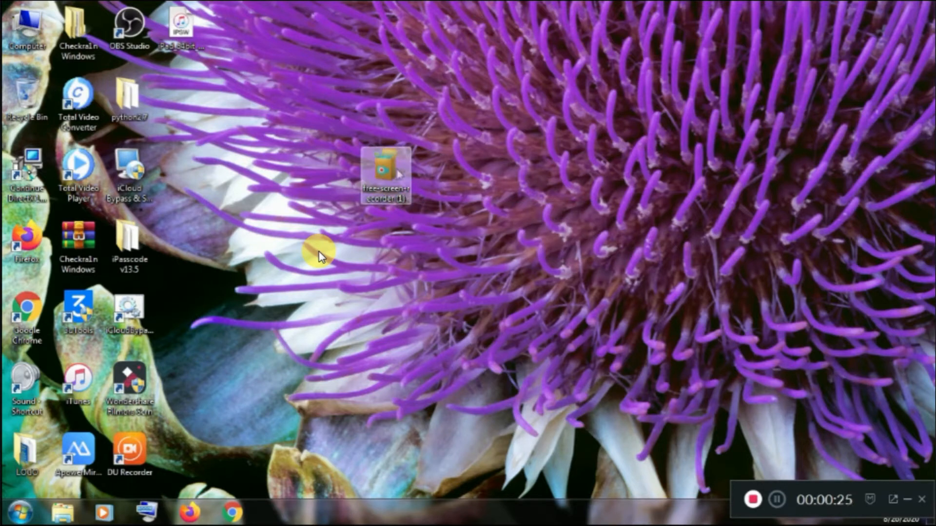
right_click(463, 135)
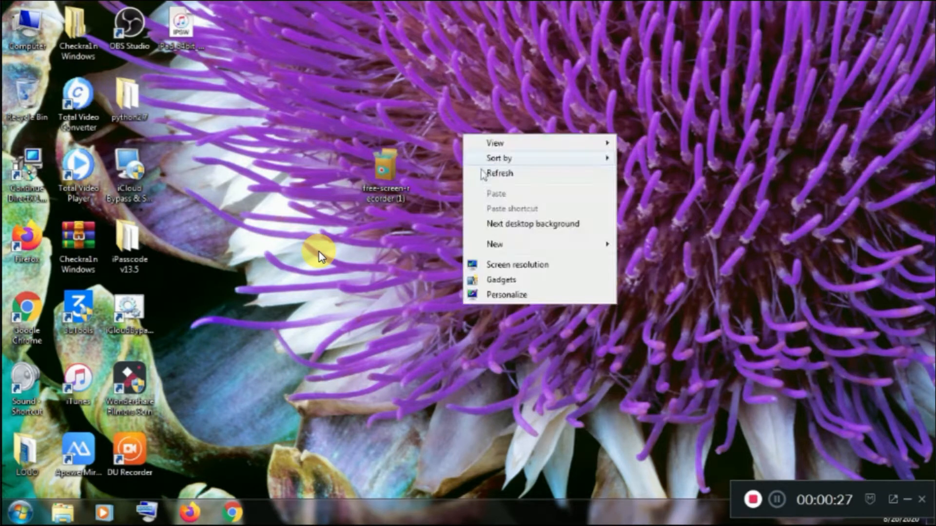
left_click(487, 174)
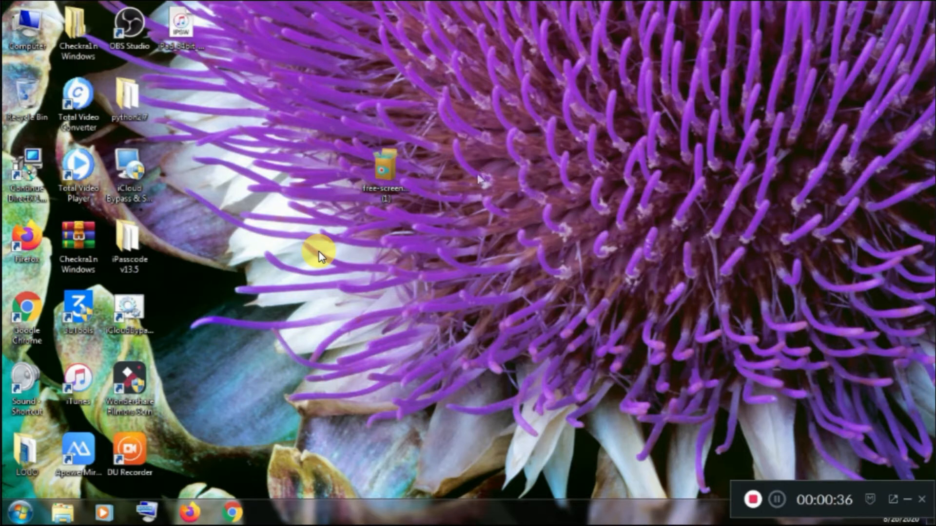
- Launch the free-screen-recorder (1) installer from the desktop
double_click(398, 165)
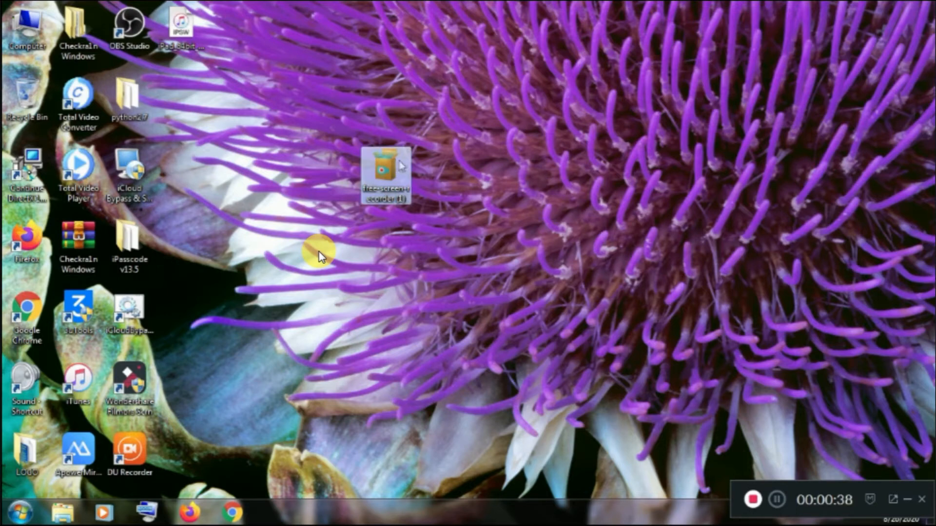
left_click(507, 269)
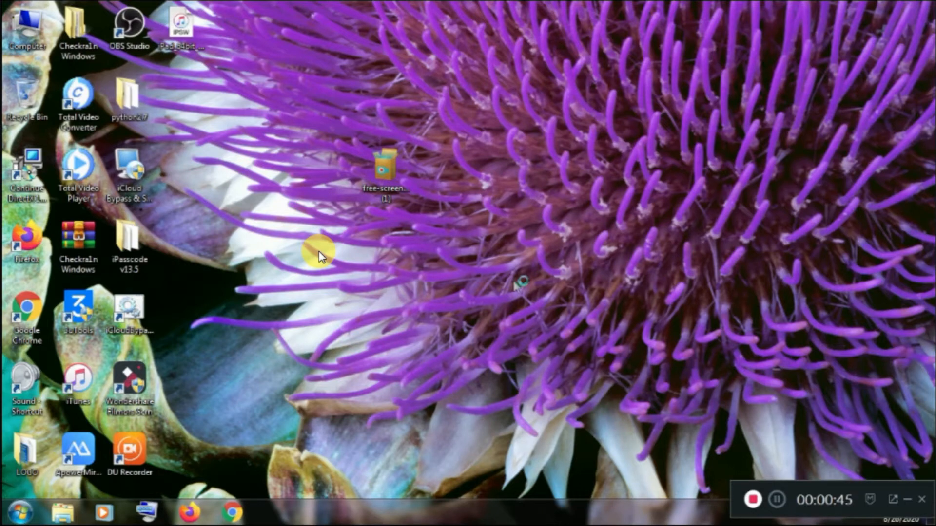
left_click(496, 292)
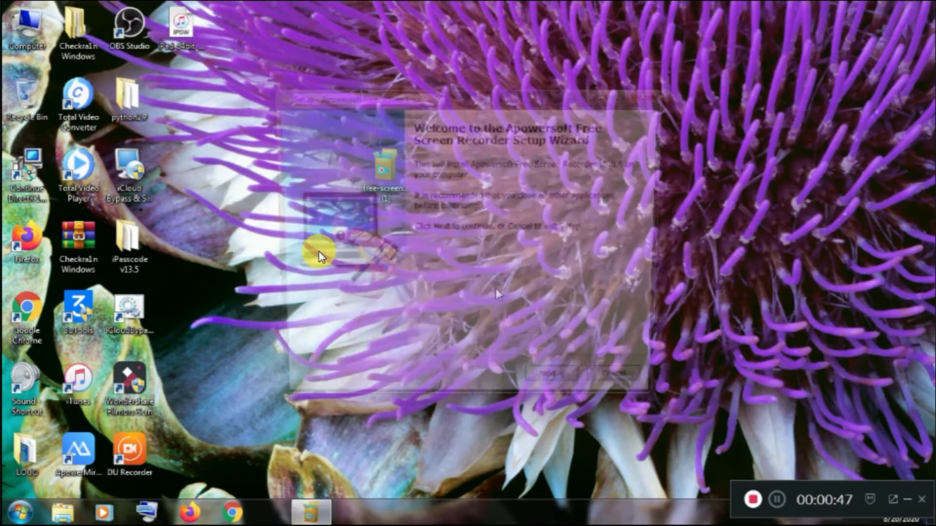
- Install Apowersoft Free Screen Recorder in its default folder, with desktop and Quick Launch shortcuts
left_click(571, 396)
left_click(571, 396)
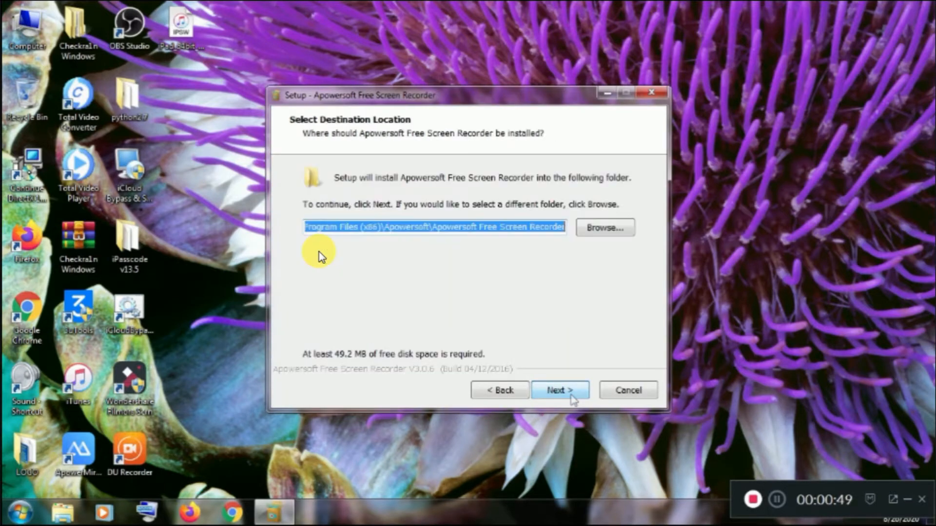
left_click(572, 396)
left_click(571, 396)
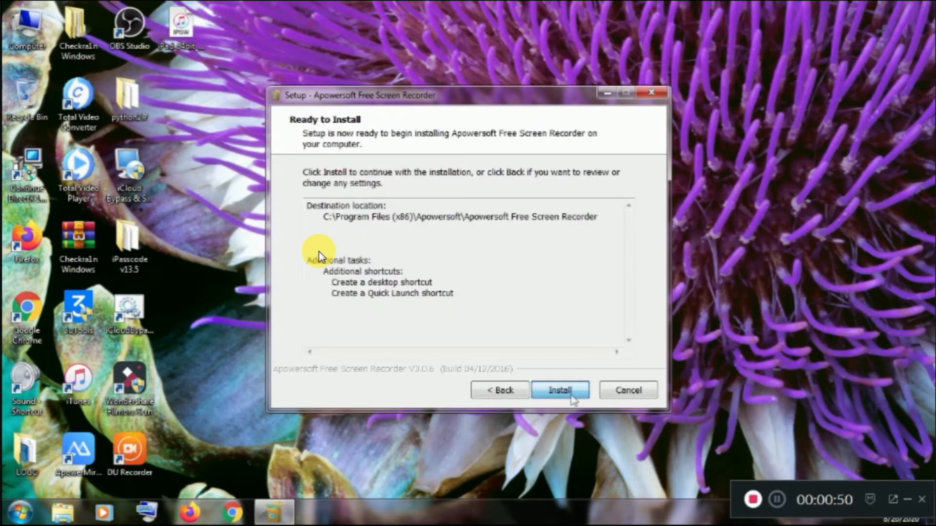
left_click(569, 395)
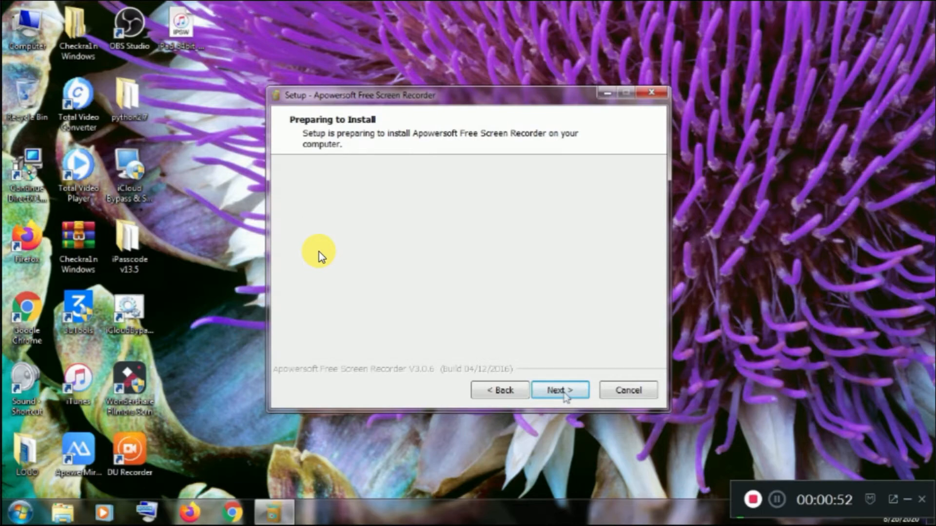
left_click(565, 395)
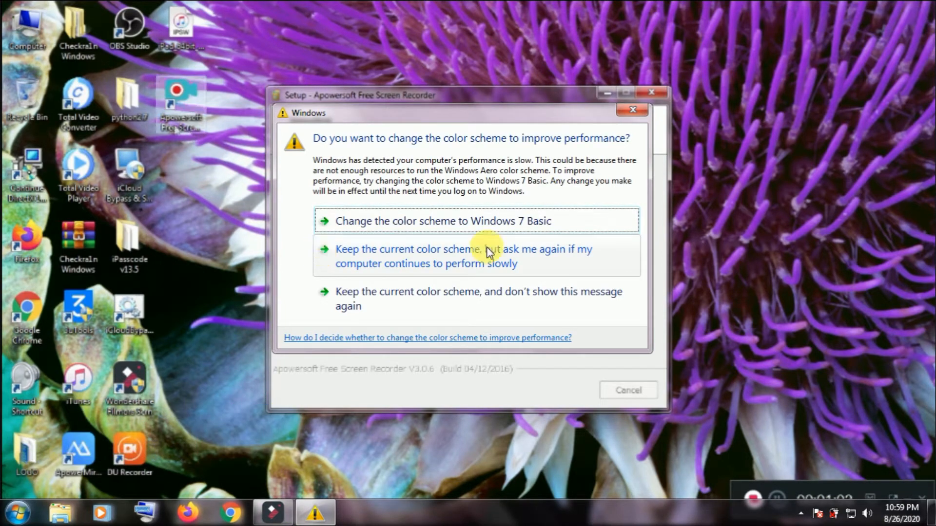
- Dismiss the Windows color scheme prompt and finish the setup with the option to launch the recorder turned off
left_click(630, 111)
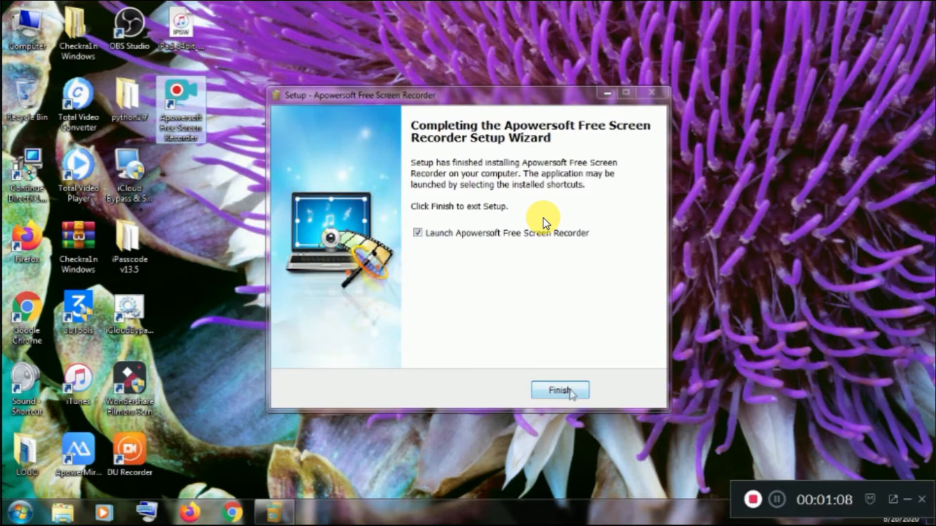
left_click(415, 233)
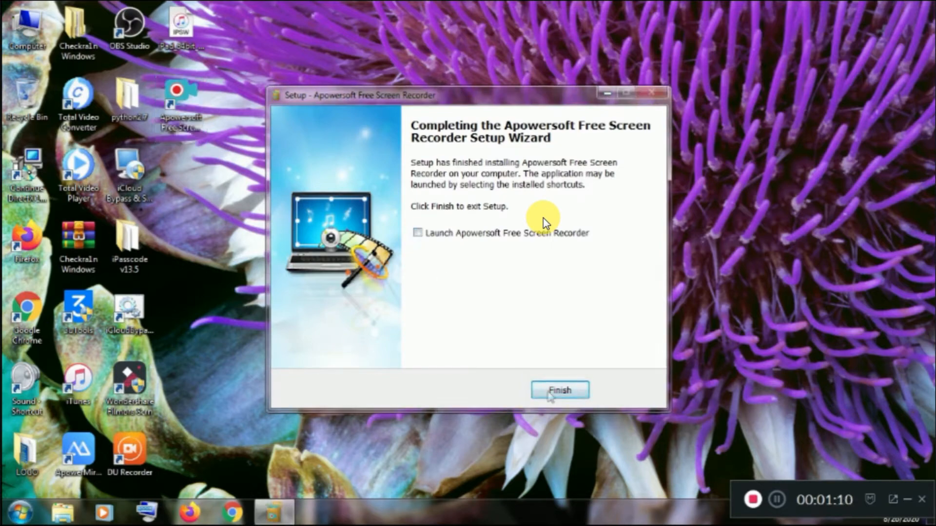
left_click(551, 393)
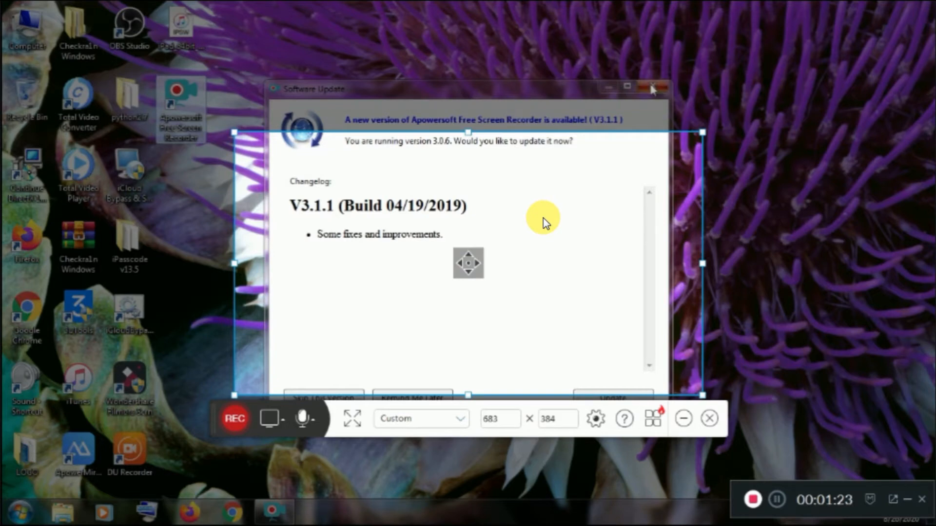
- Move the Software Update window higher and close it without updating
left_click_drag(551, 88, 544, 51)
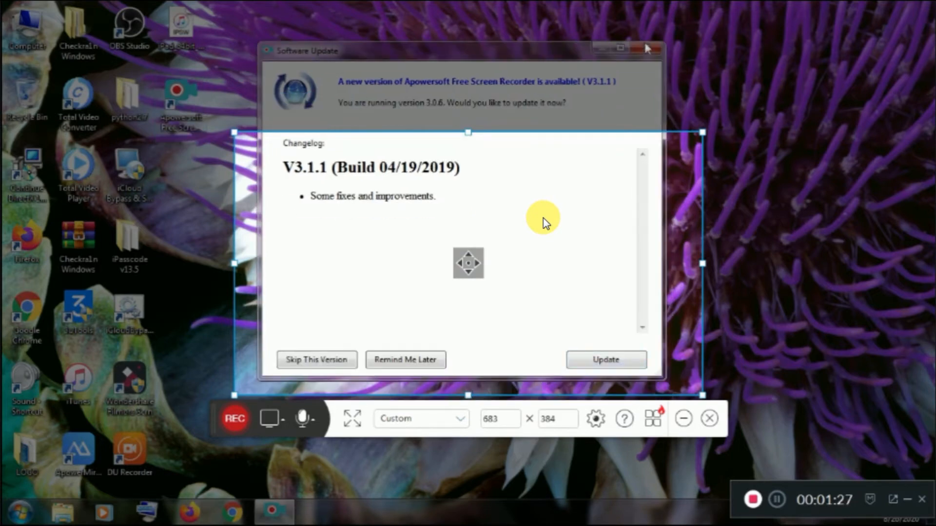
left_click(646, 49)
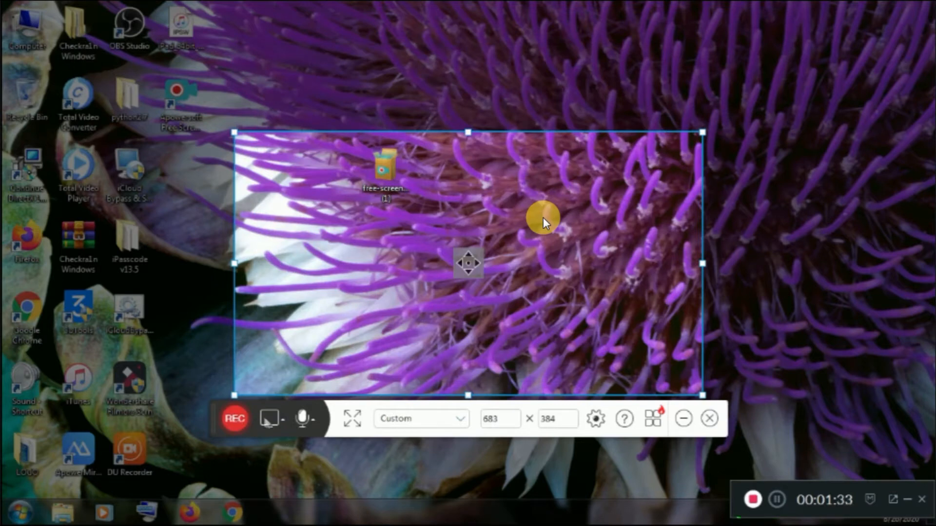
- Try the System sound, Microphone and None audio sources, leaving System sound and microphone selected
left_click(311, 421)
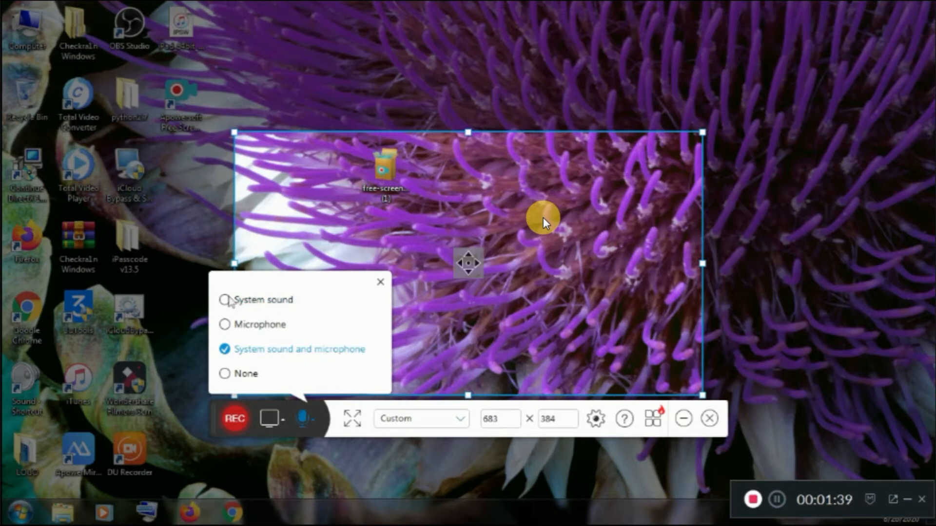
left_click(225, 300)
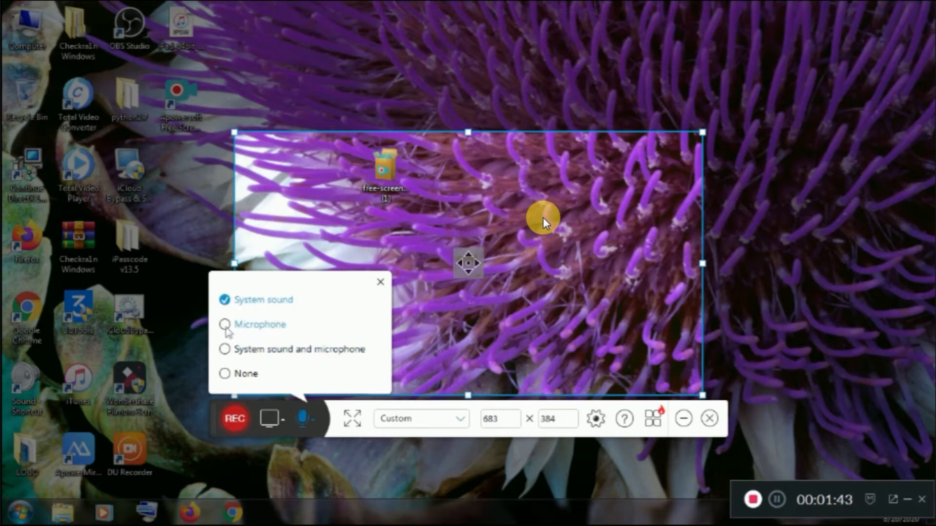
left_click(225, 325)
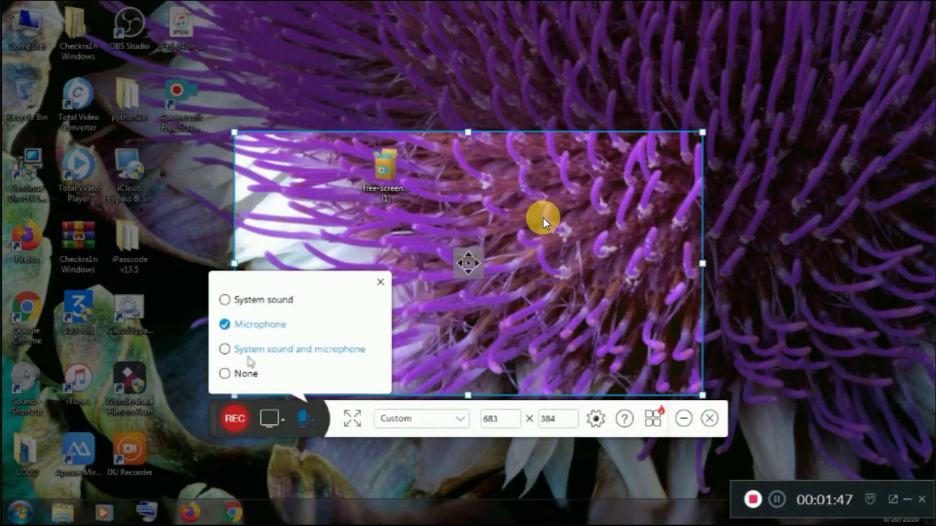
left_click(249, 354)
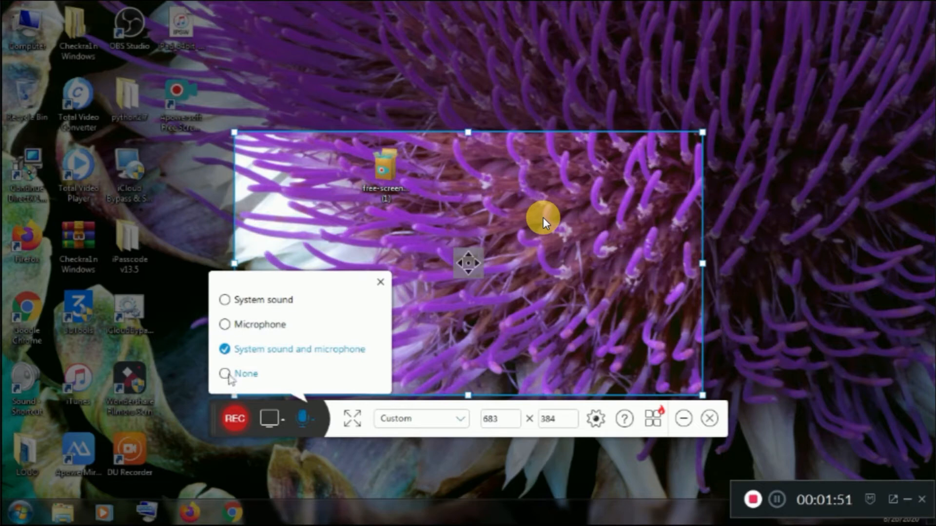
left_click(227, 375)
left_click(225, 349)
left_click(380, 282)
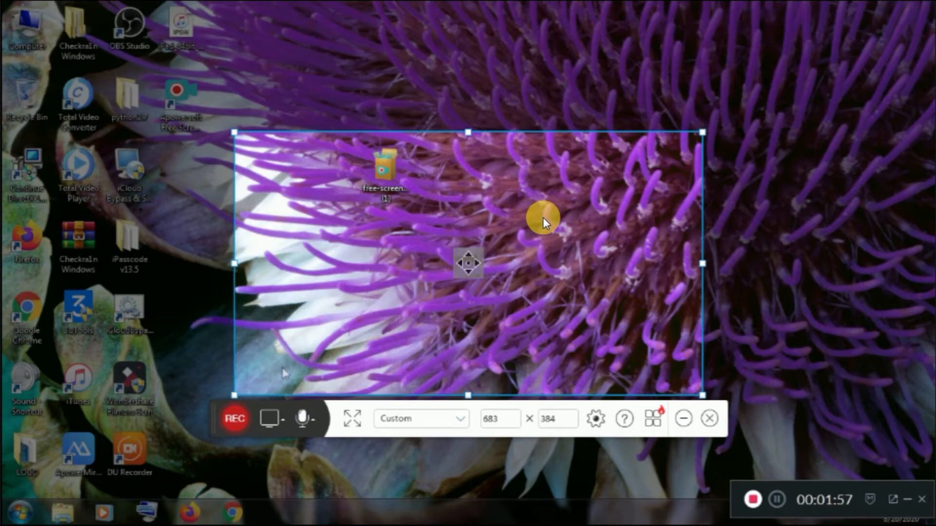
- Try Web camera as the recording source and switch back to Screen
left_click(281, 420)
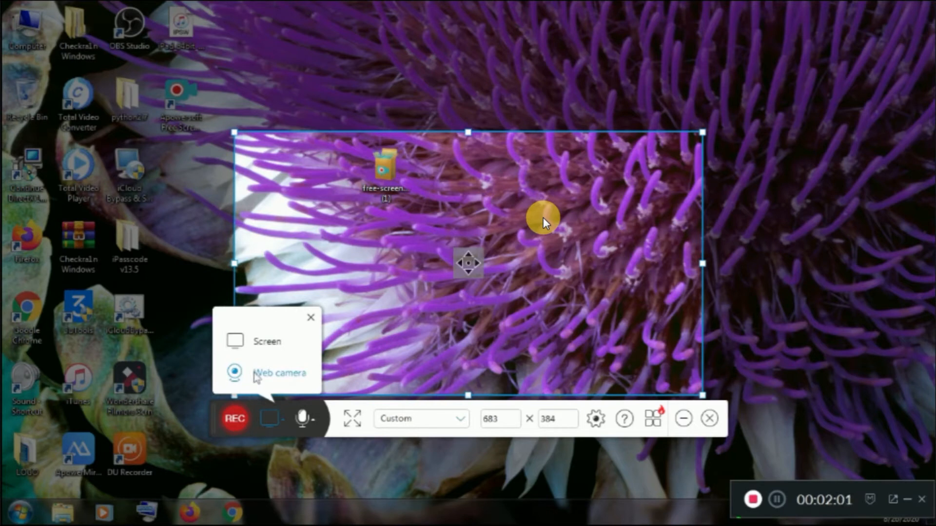
left_click(257, 374)
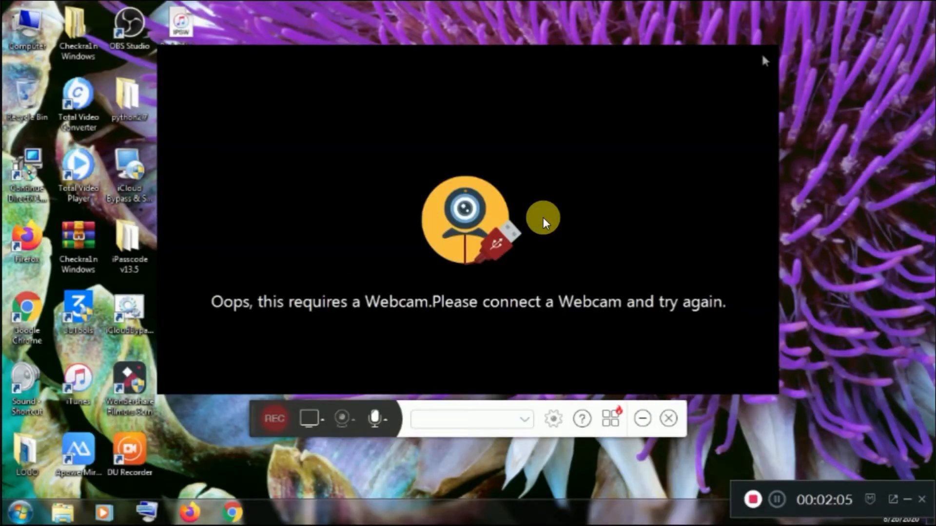
left_click(310, 419)
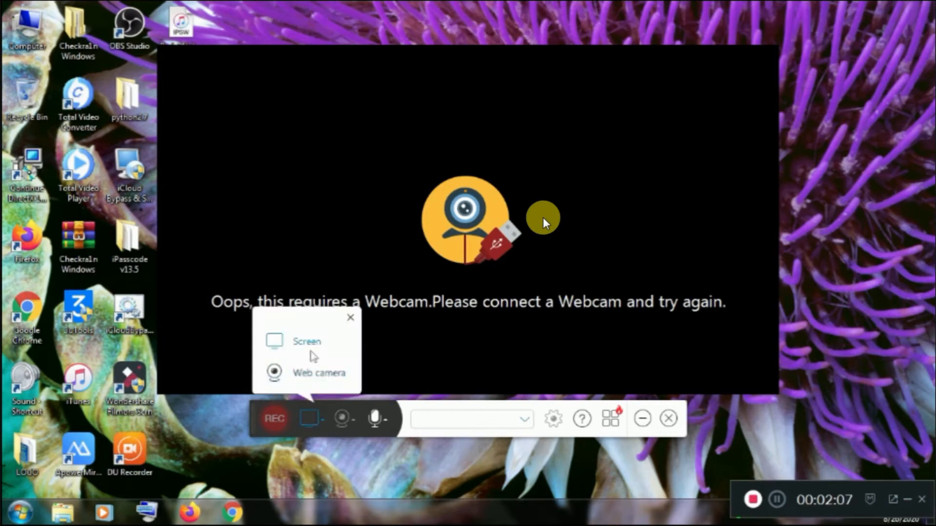
left_click(311, 349)
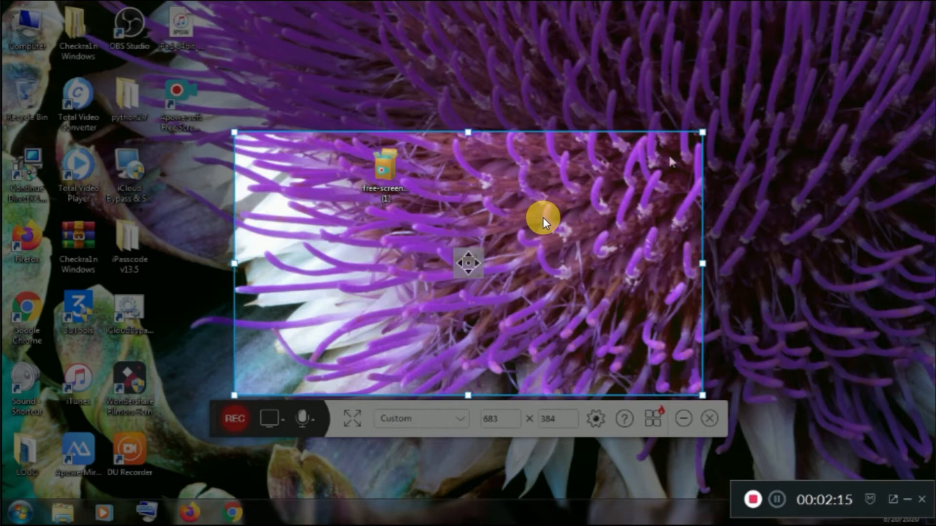
- Set the recording area to full screen and browse the preset resolutions without choosing another
left_click(352, 417)
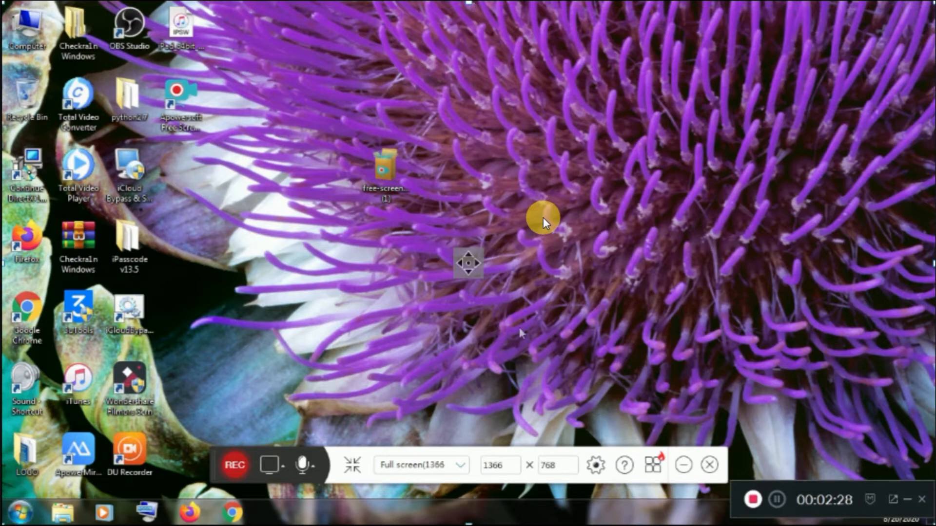
left_click(455, 469)
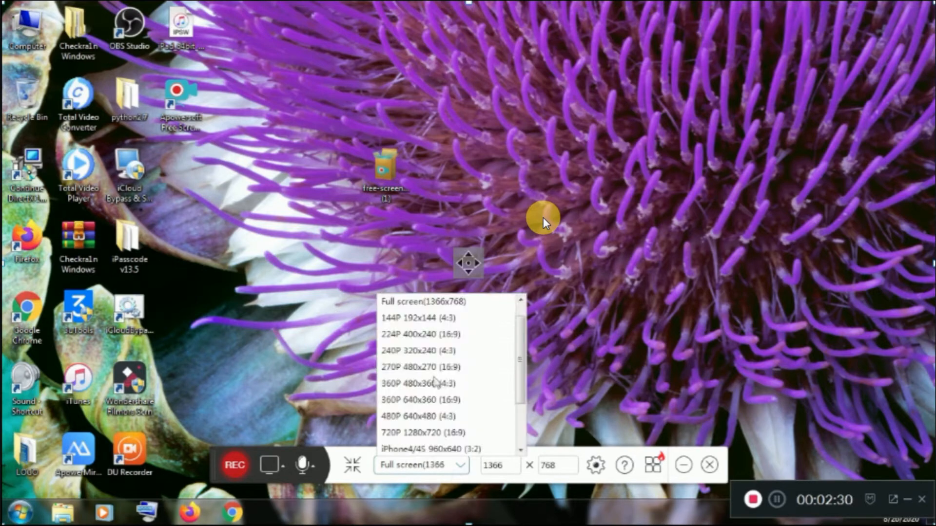
scroll(467, 438, "down", 1)
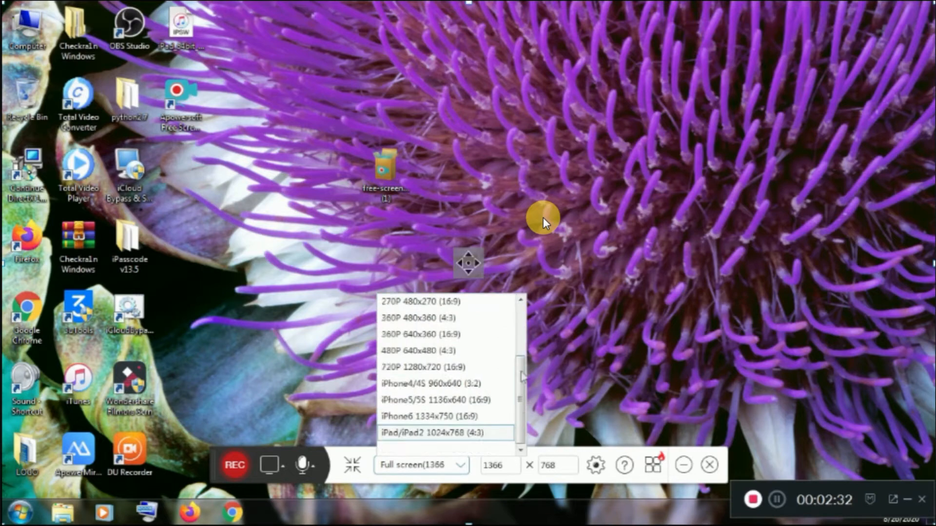
scroll(446, 375, "up", 2)
left_click(578, 447)
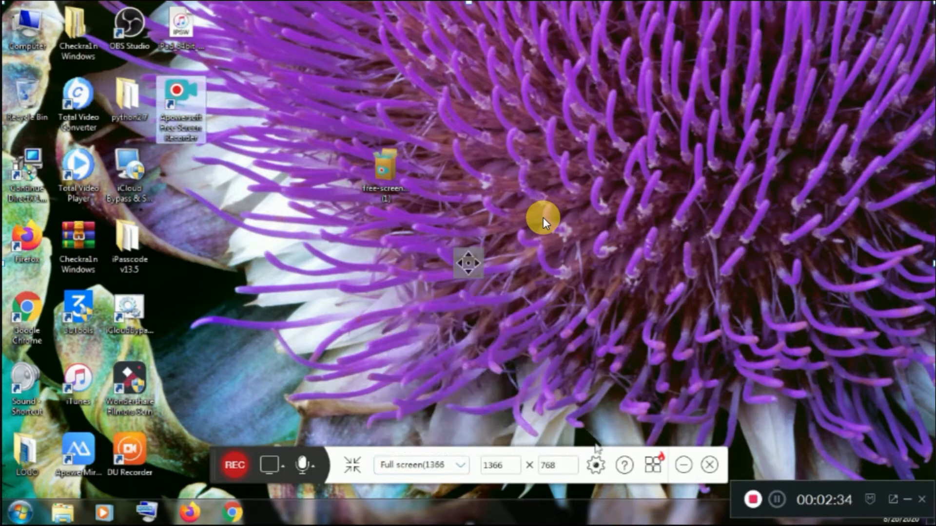
- Examine the Stop recording shortcut's modifier and key choices in the general settings, dismissing the Windows color scheme prompt
left_click(595, 465)
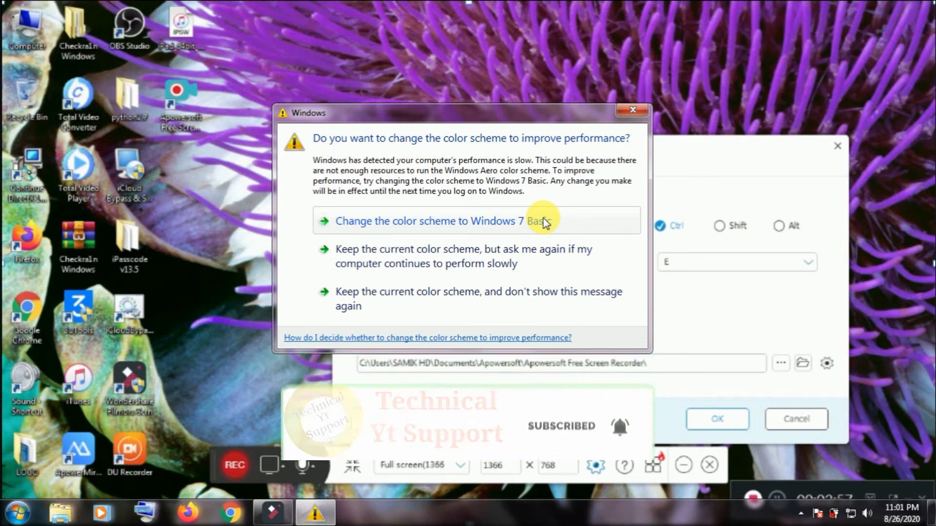
key("q")
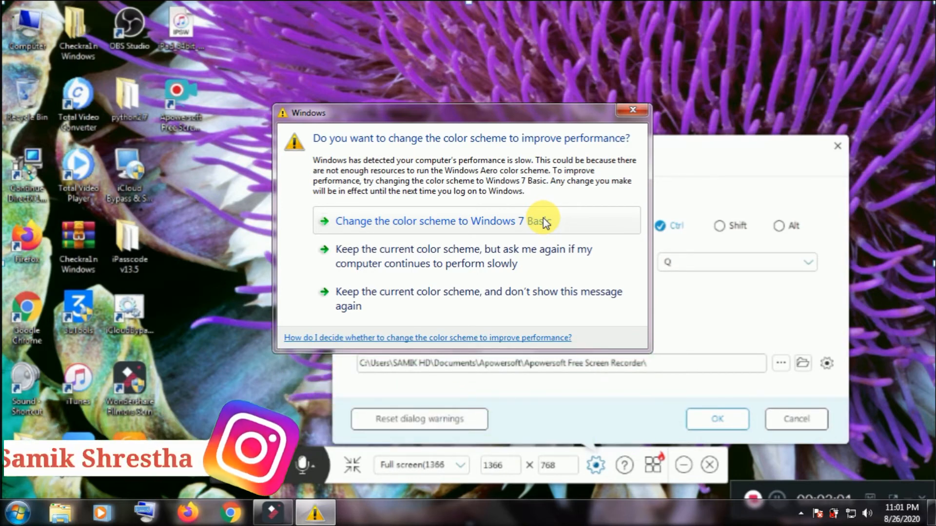
left_click(720, 226)
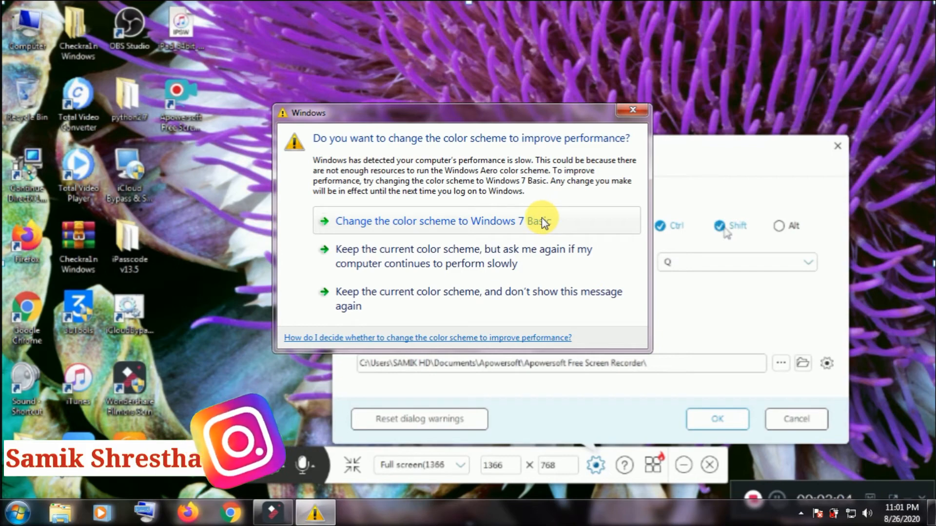
left_click(619, 111)
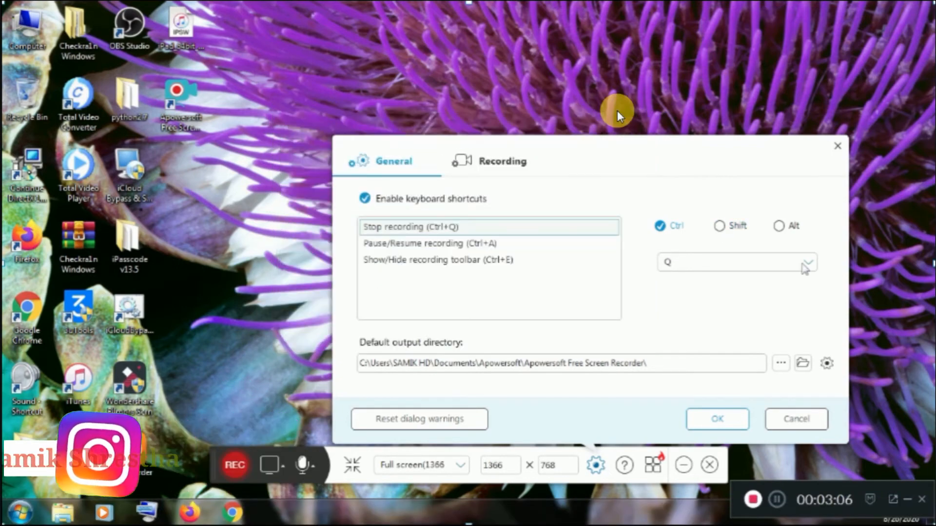
left_click(751, 262)
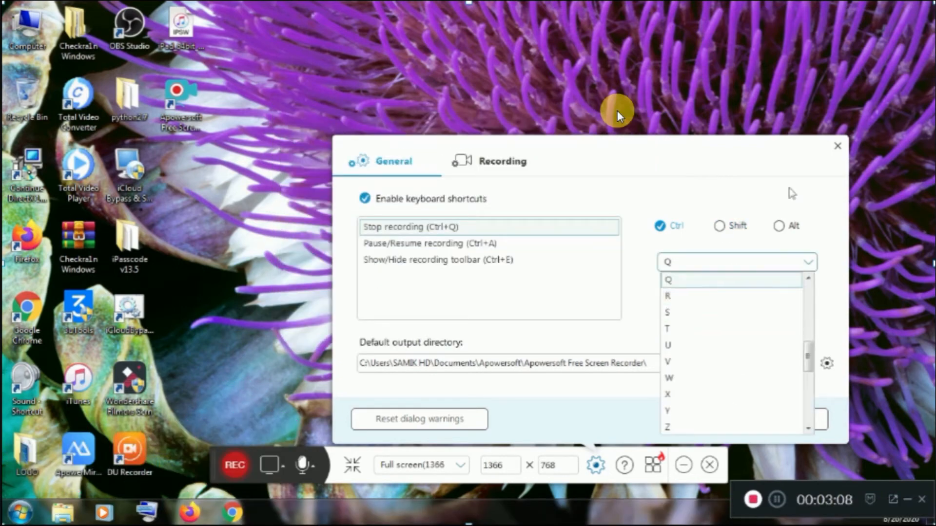
left_click(800, 173)
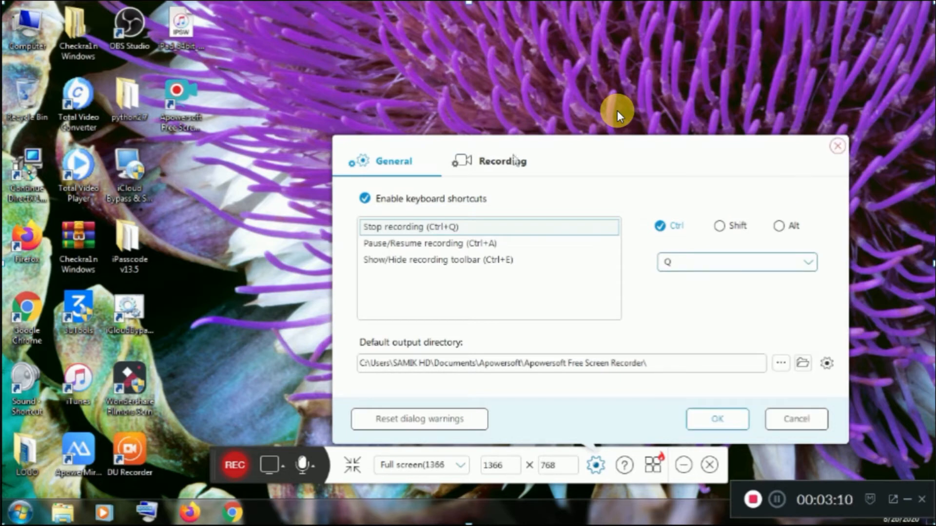
- Browse the Mode and Video format choices in the recording settings, leaving Balance and MP4 selected
left_click(510, 161)
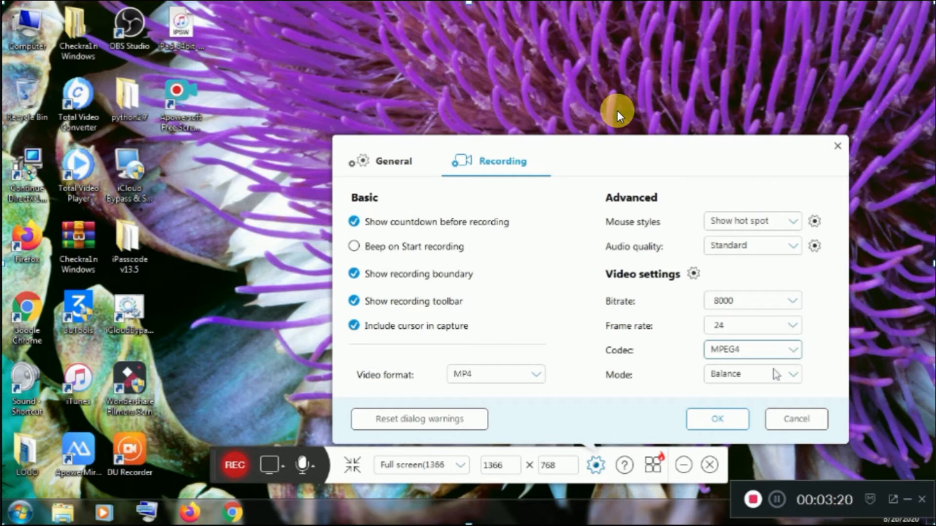
left_click(793, 374)
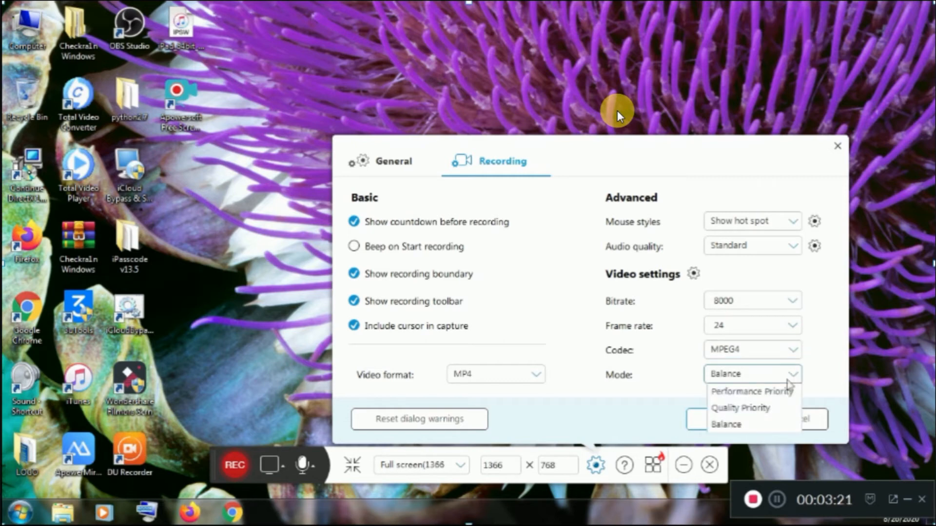
left_click(635, 396)
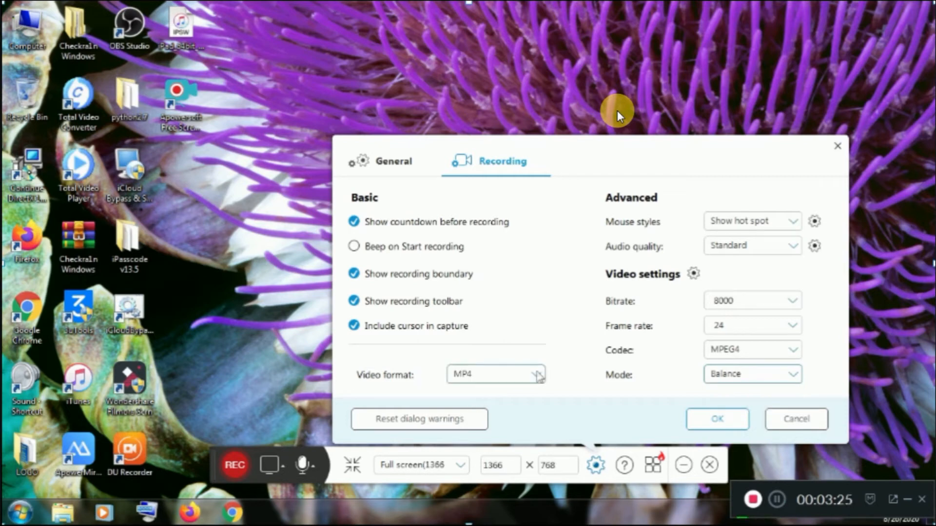
left_click(537, 374)
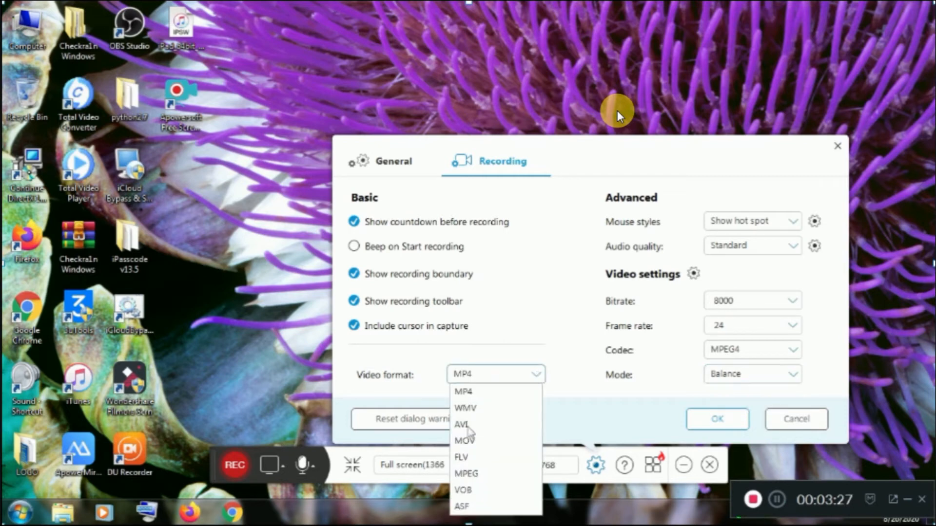
left_click(518, 331)
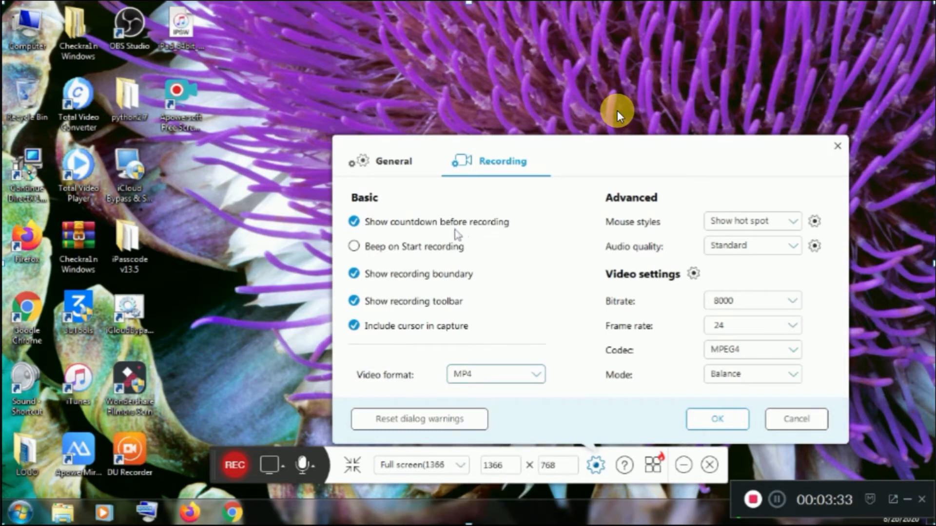
- Accept the recording settings with the countdown left on, and keep the current color scheme without showing that message again
left_click(355, 222)
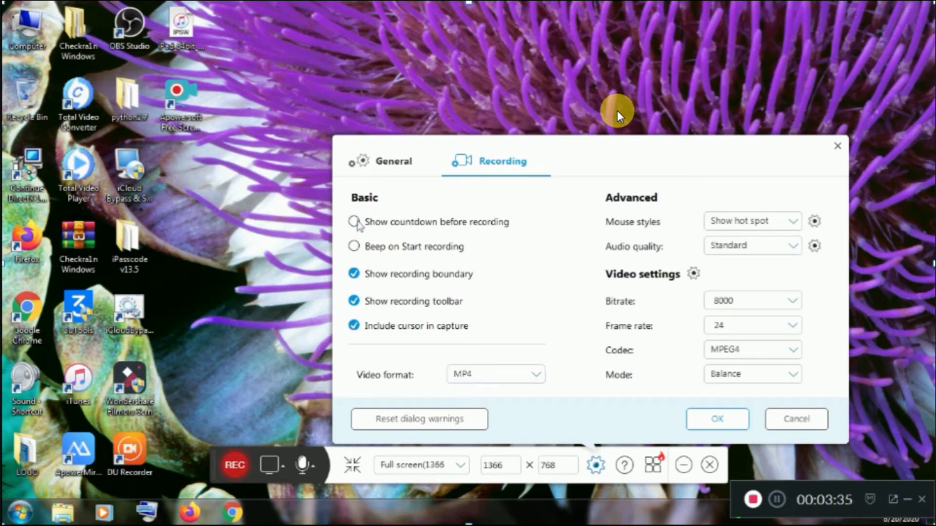
left_click(355, 222)
left_click(717, 419)
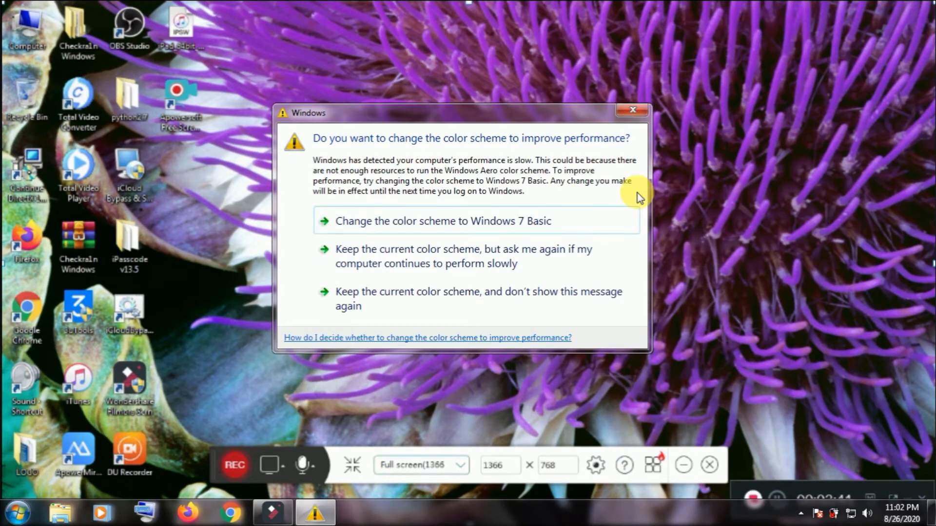
left_click(543, 295)
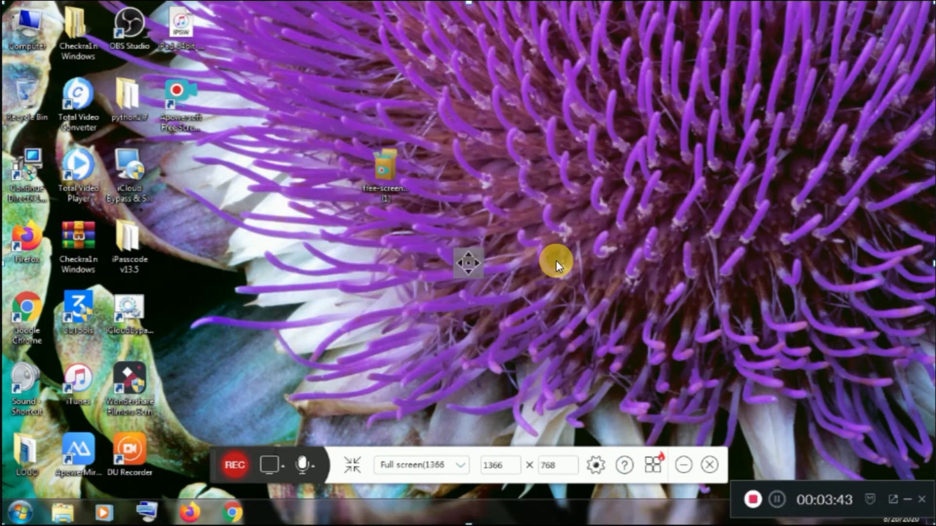
- Record a short full-screen test video with the microphone on, stop it, and close the Save recording preview
left_click(236, 466)
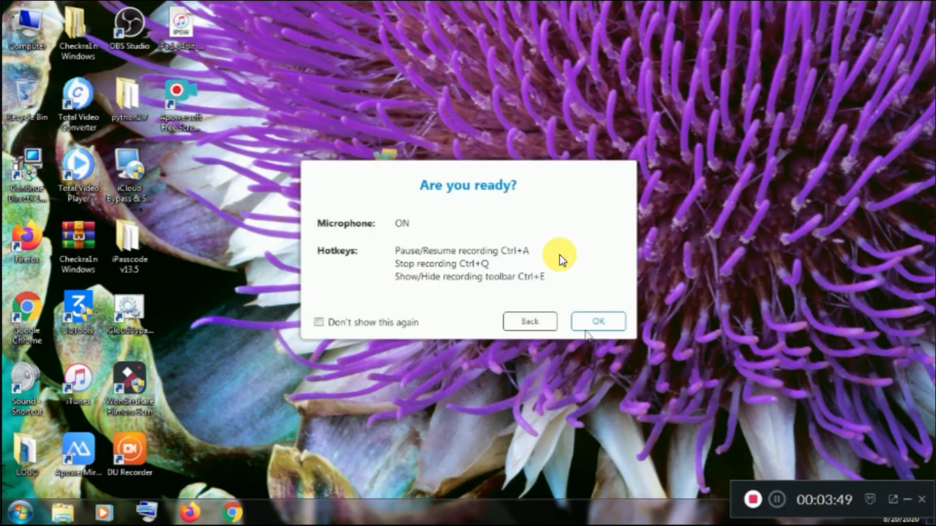
left_click(590, 325)
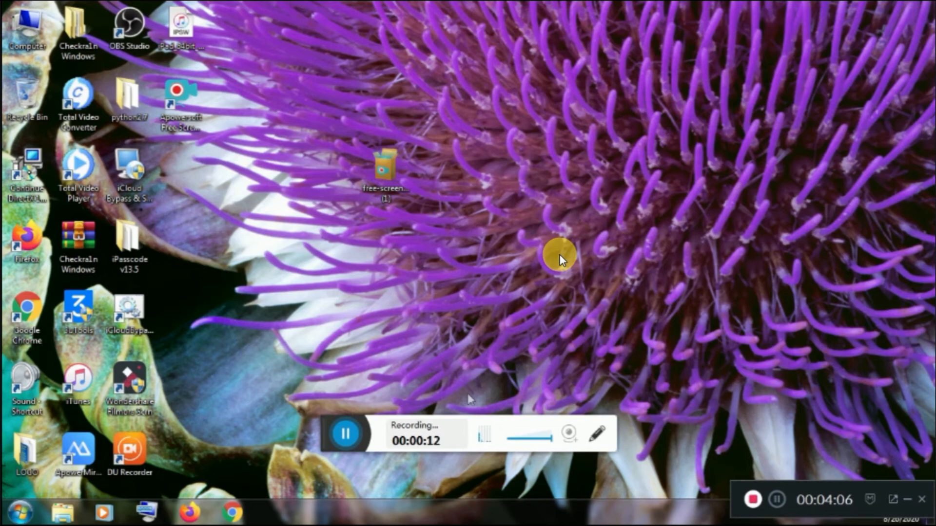
key("ctrl+F10")
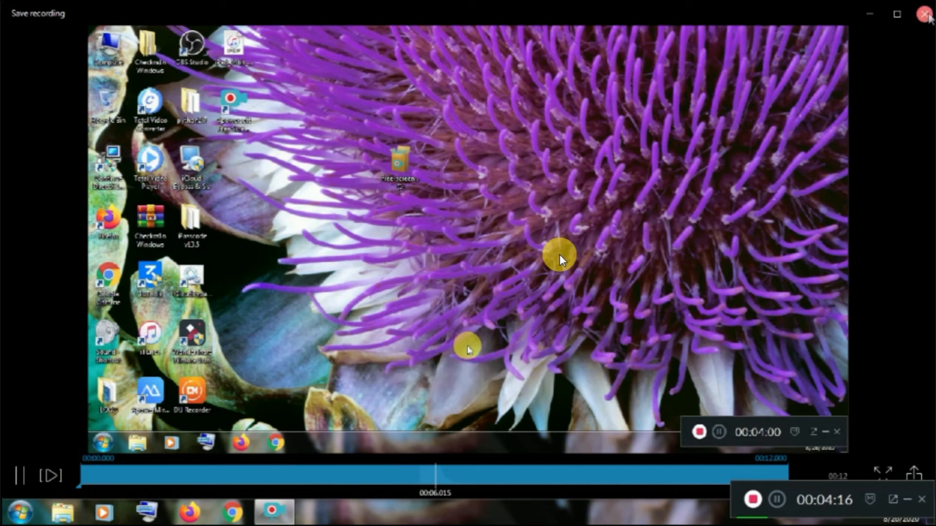
left_click(924, 14)
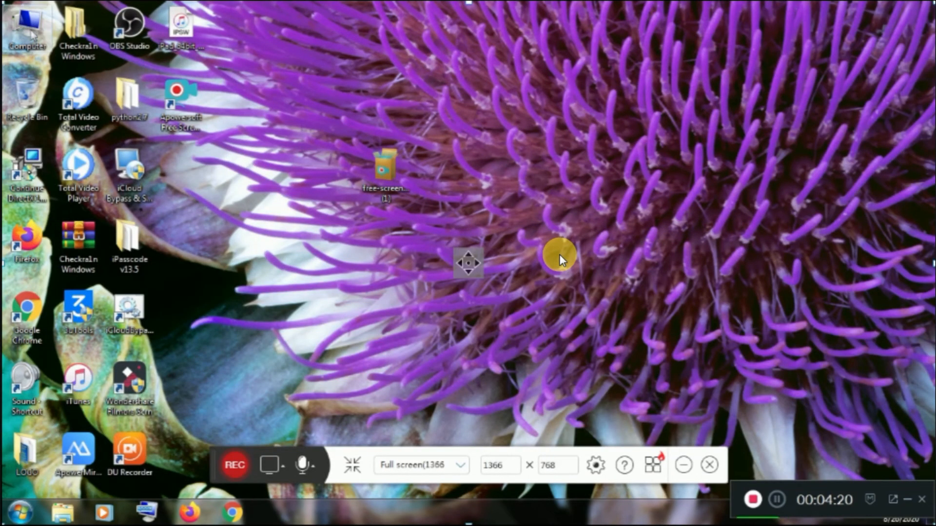
- Look through the Apowersoft Free Screen Recorder folder in Documents for saved recordings, and close the window
double_click(38, 33)
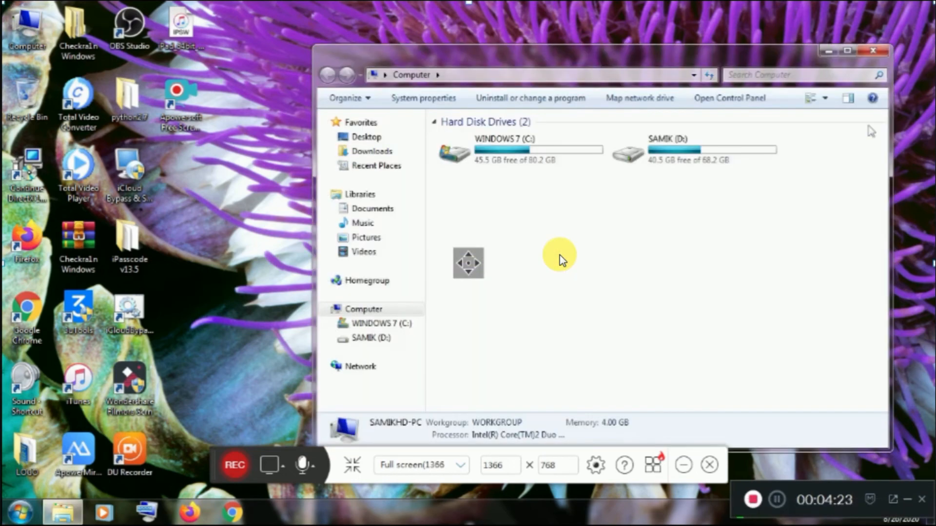
left_click(873, 50)
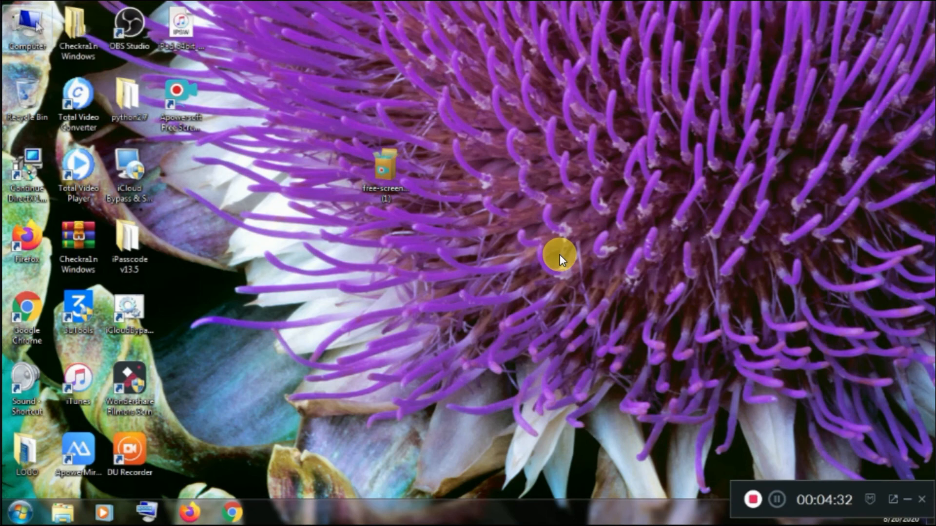
double_click(28, 27)
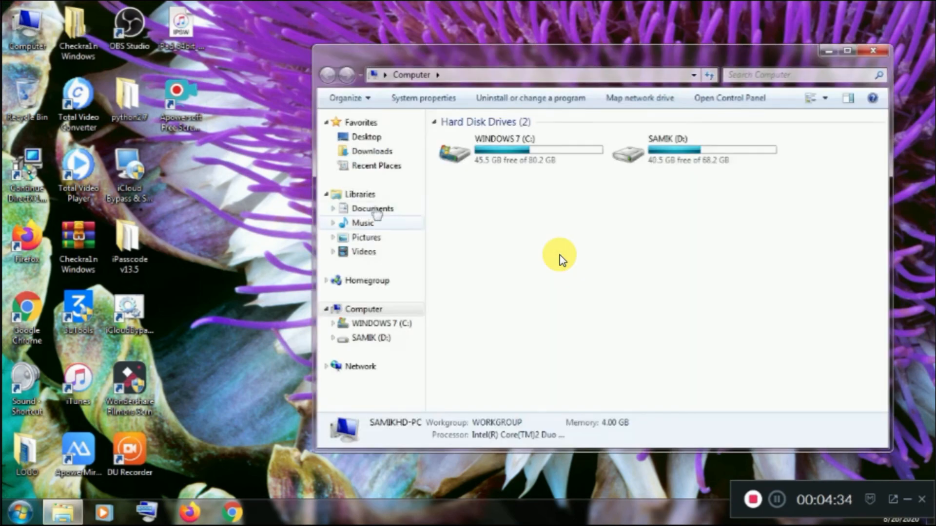
left_click(373, 209)
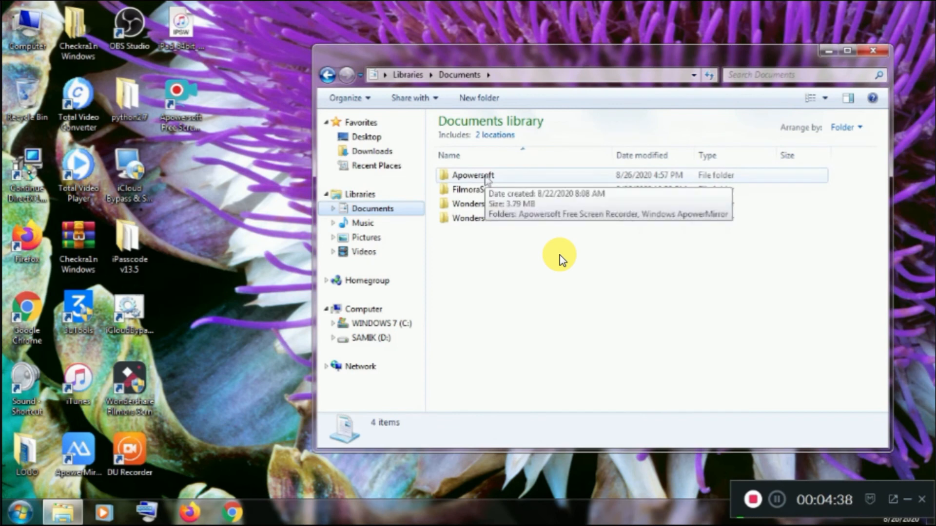
double_click(487, 176)
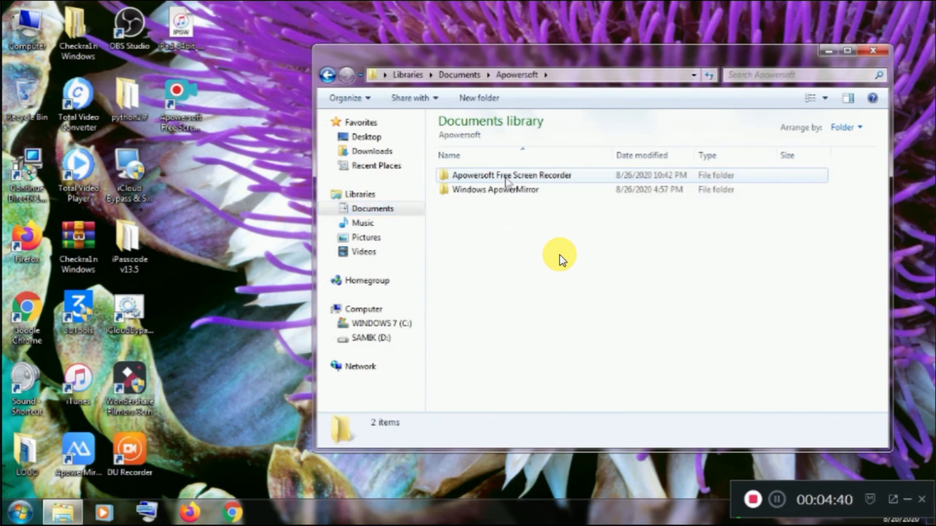
left_click(509, 177)
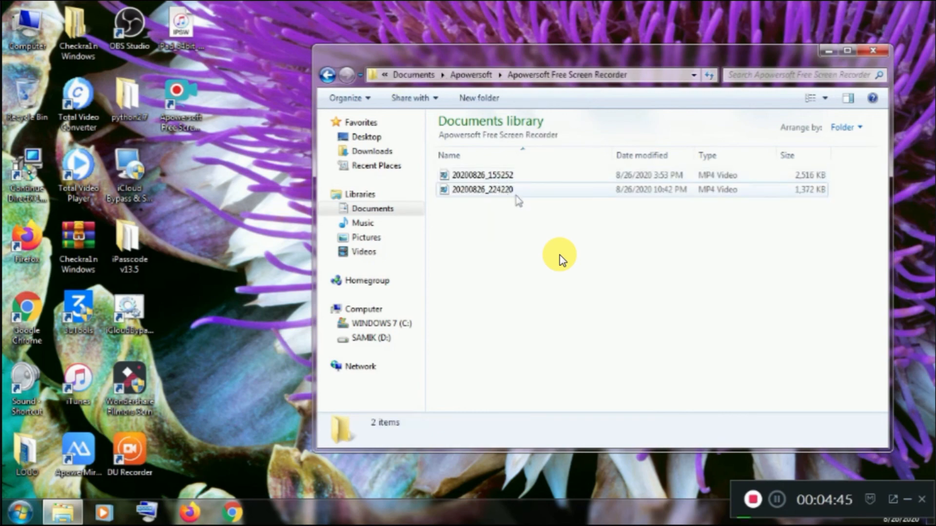
left_click(875, 52)
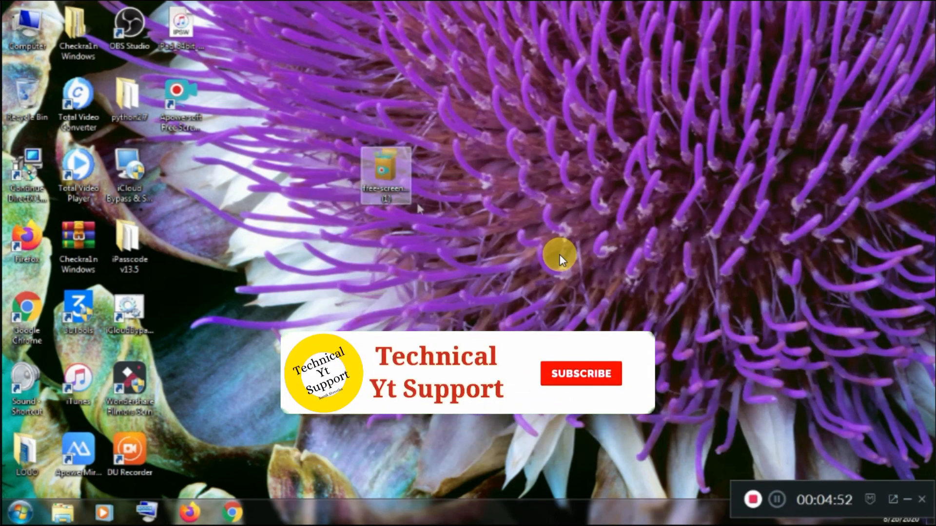
right_click(559, 254)
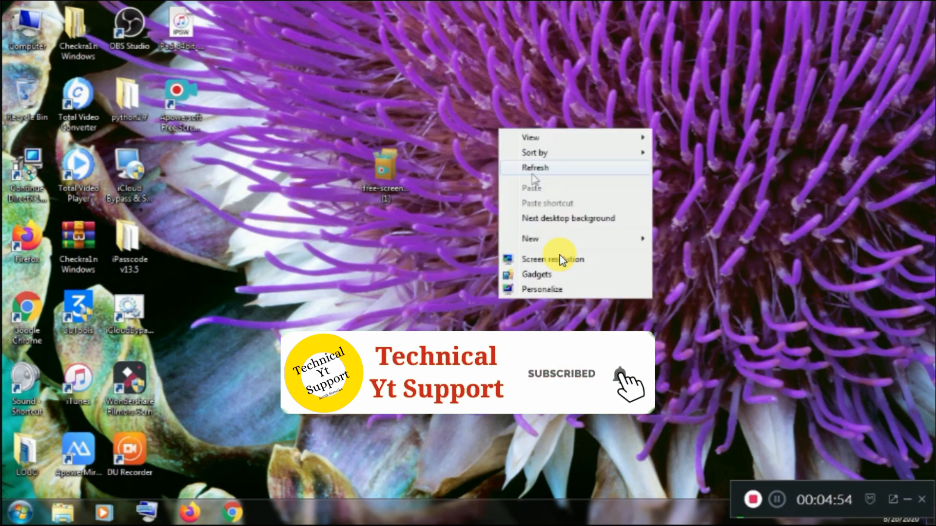
key("Escape")
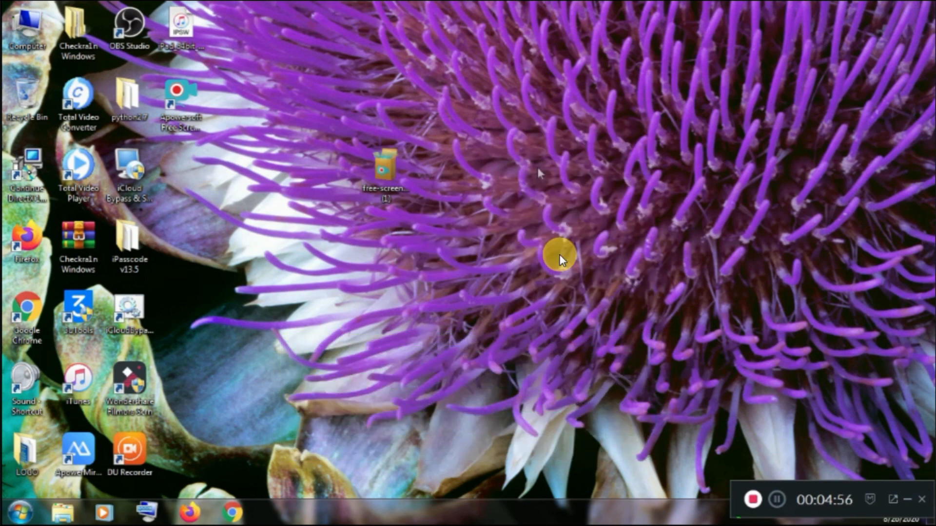
right_click(560, 257)
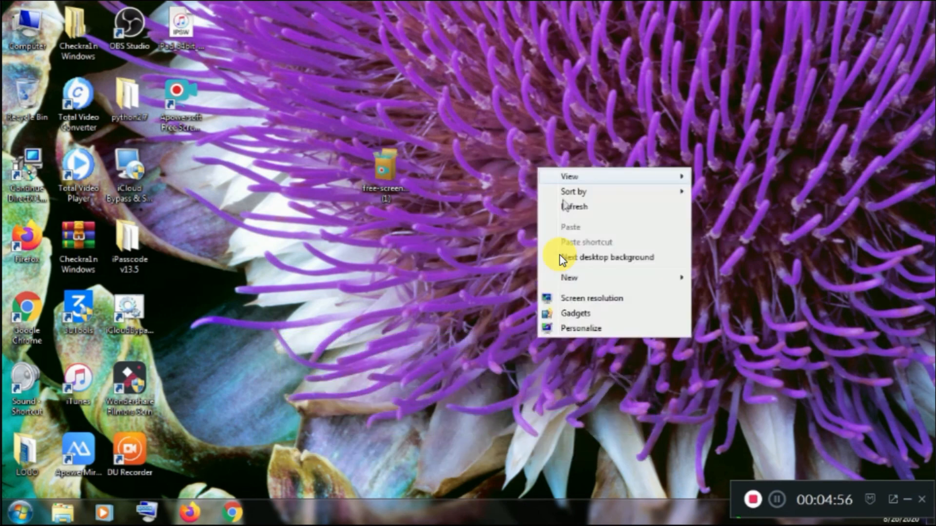